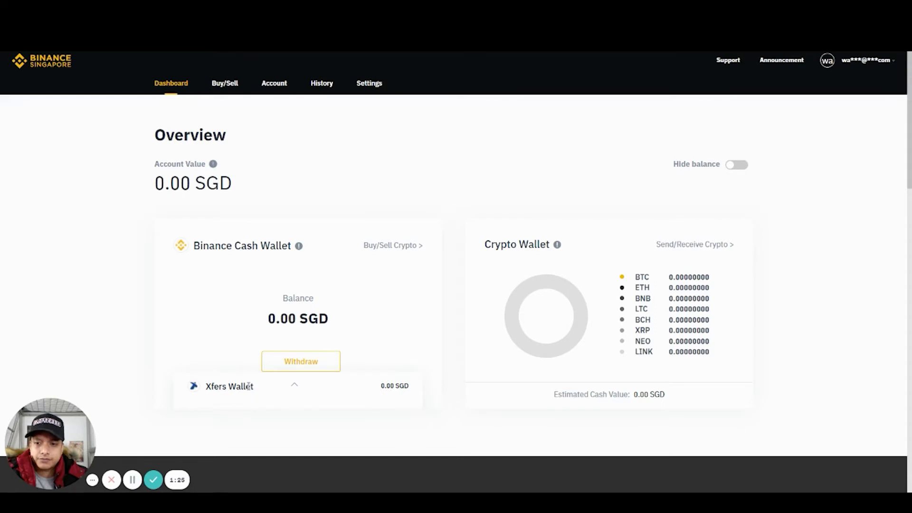
# - Start a top-up of the Xfers Wallet using the linked bank account and view its transfer instructions
pyautogui.click(248, 387)
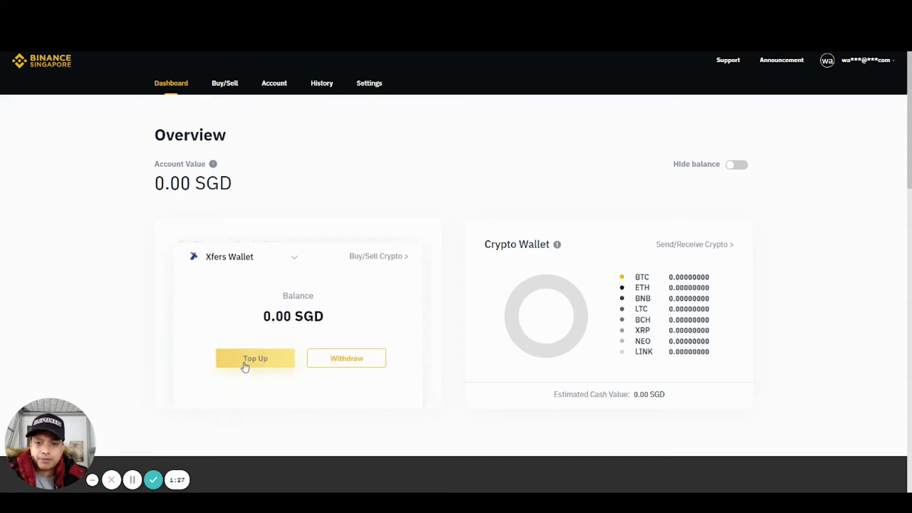
pyautogui.click(245, 363)
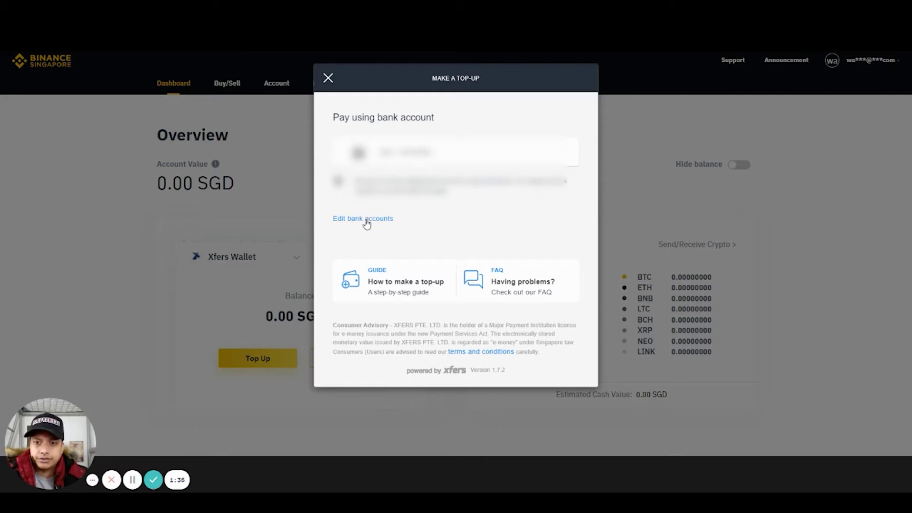
pyautogui.click(438, 157)
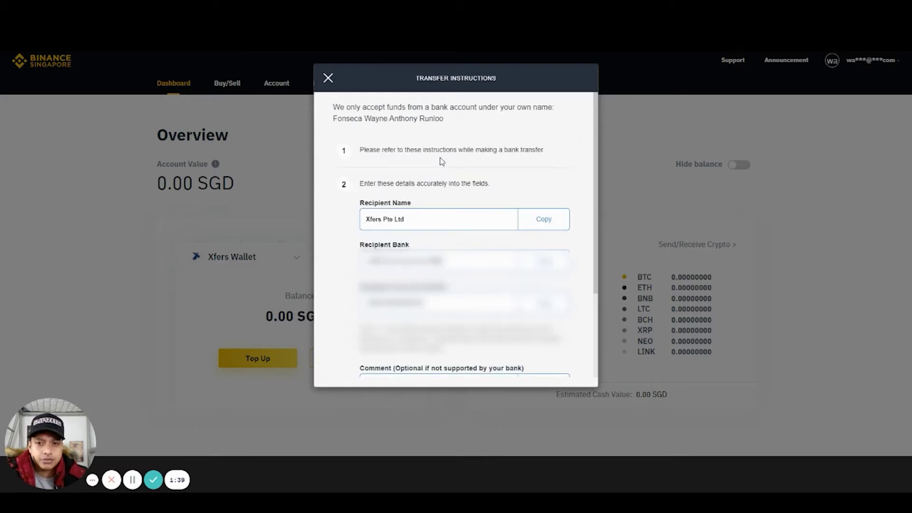
pyautogui.scroll(-2, 461, 166)
pyautogui.scroll(2, 452, 159)
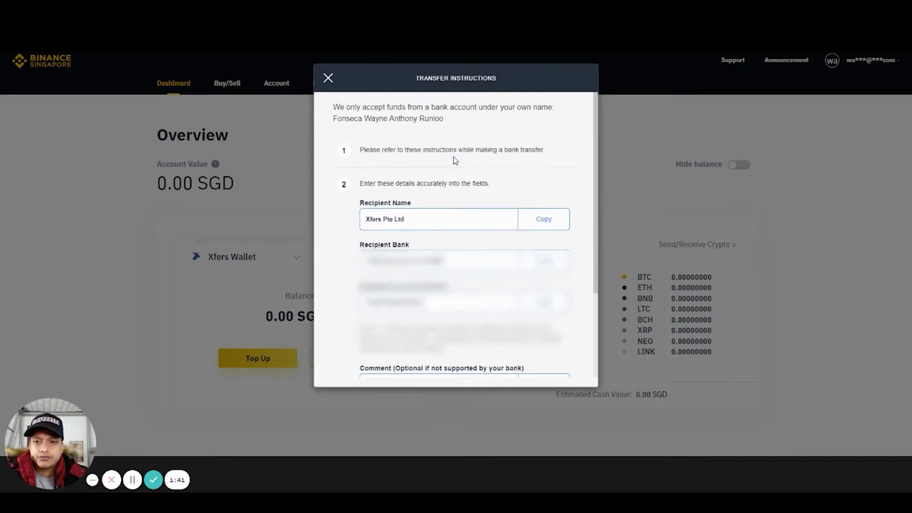
# - Copy the recipient name, start a FAST transfer to another bank's account in DBS, and enter Xfers Pte Ltd as recipient
pyautogui.click(536, 222)
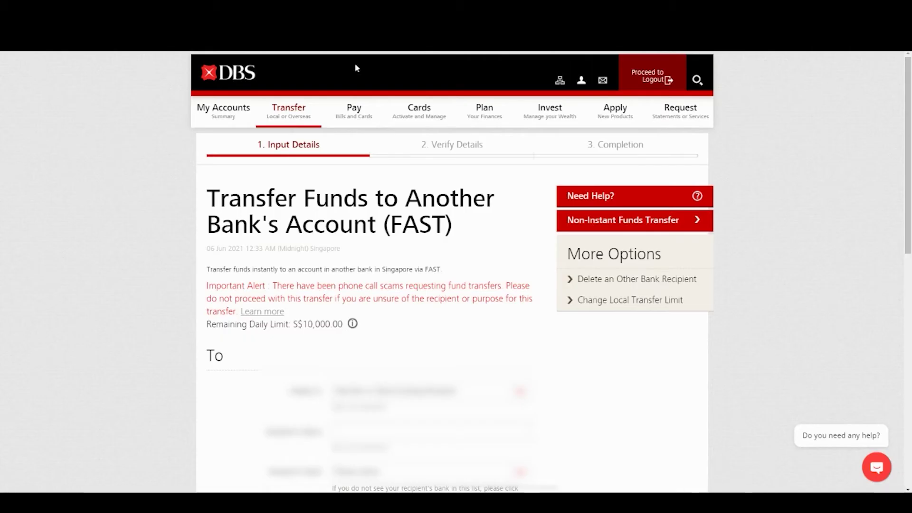
pyautogui.moveTo(291, 108)
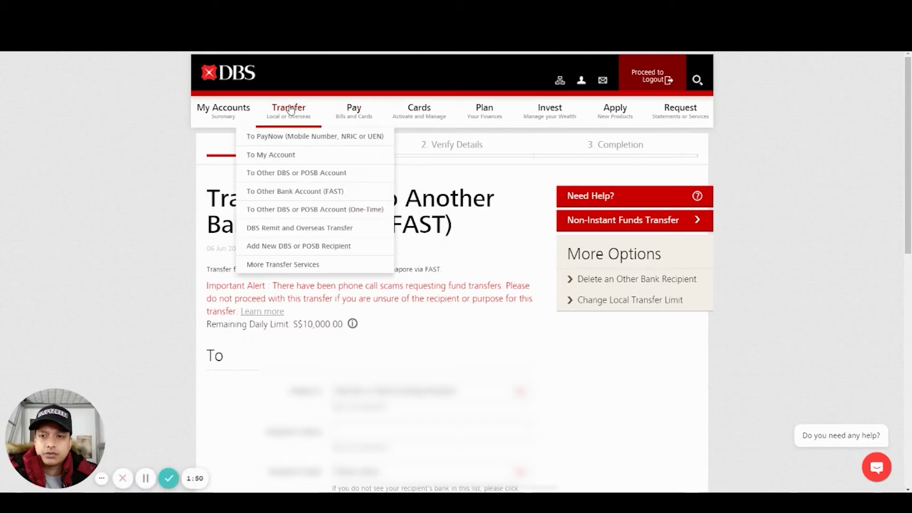
pyautogui.click(320, 194)
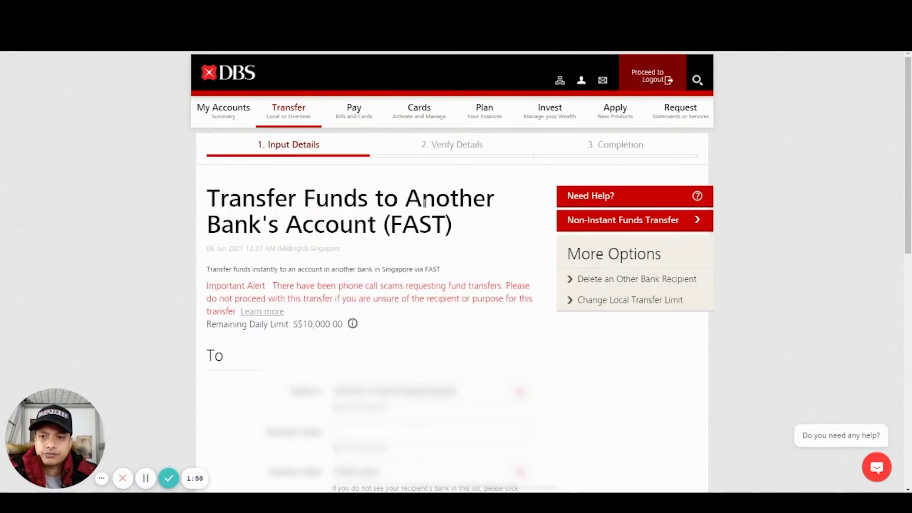
pyautogui.scroll(-3, 425, 202)
pyautogui.scroll(-1, 544, 265)
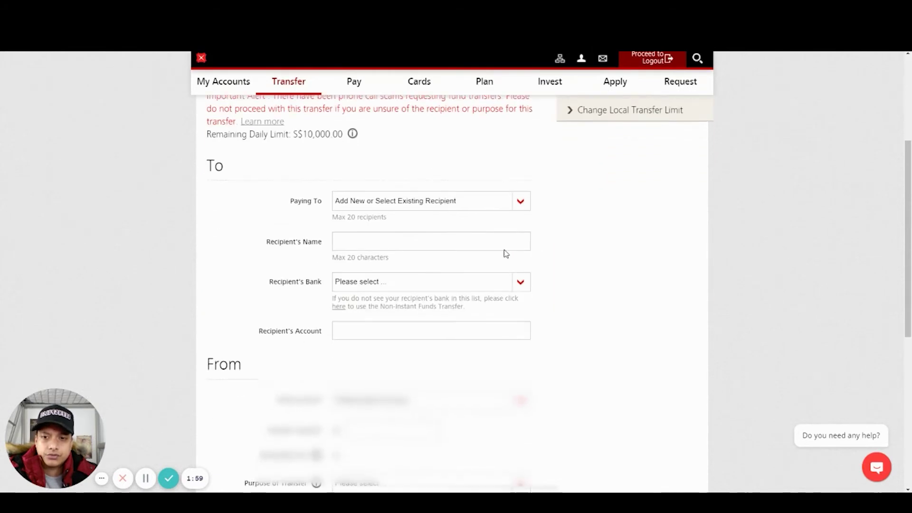
pyautogui.click(378, 241)
pyautogui.hotkey('ctrl', 'v')
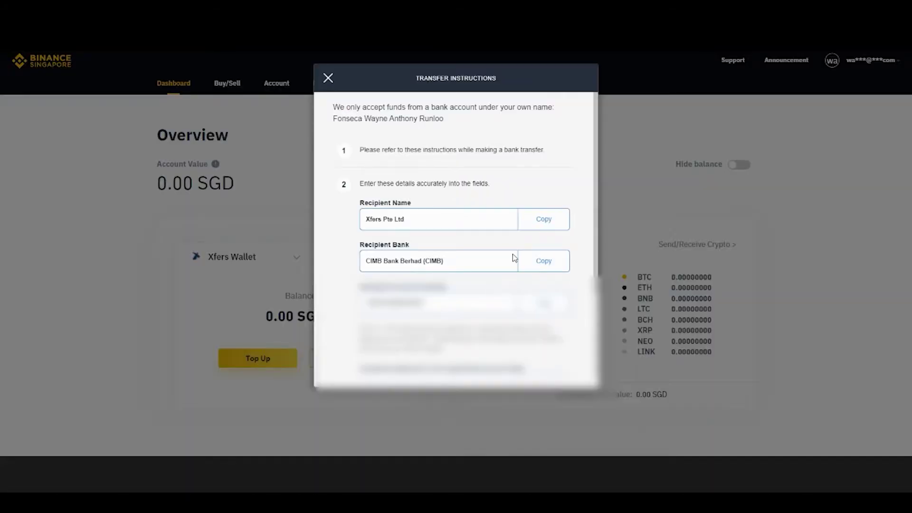
# - Select CIMB BANK BERHAD as the recipient's bank and copy over the recipient's account number from the Binance Singapore transfer instructions
pyautogui.click(544, 261)
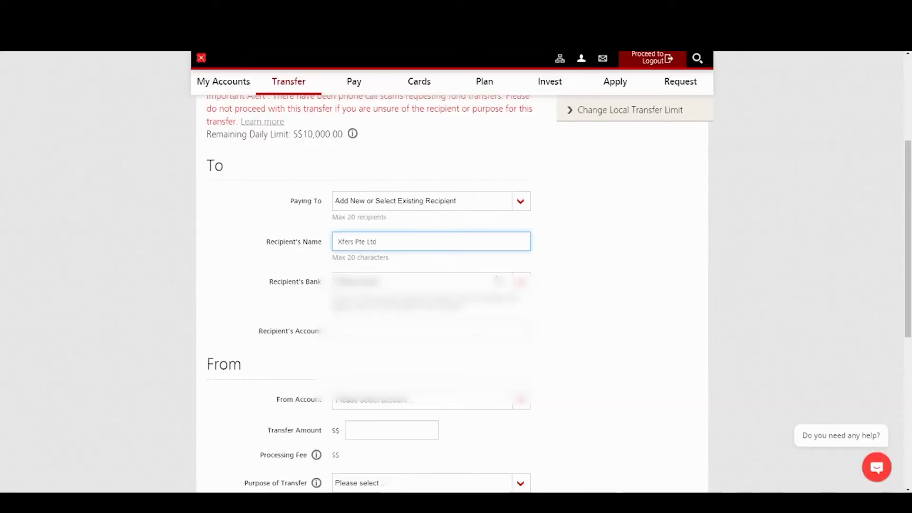
pyautogui.click(509, 285)
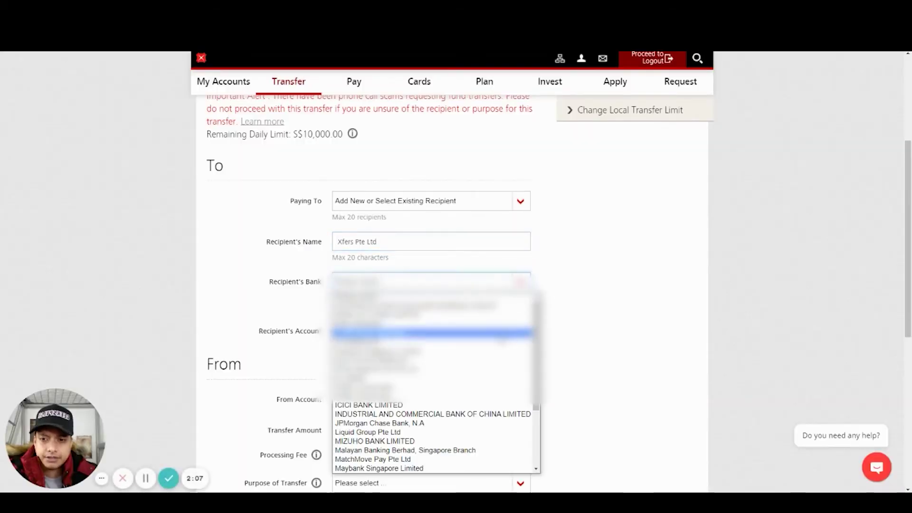
pyautogui.click(432, 342)
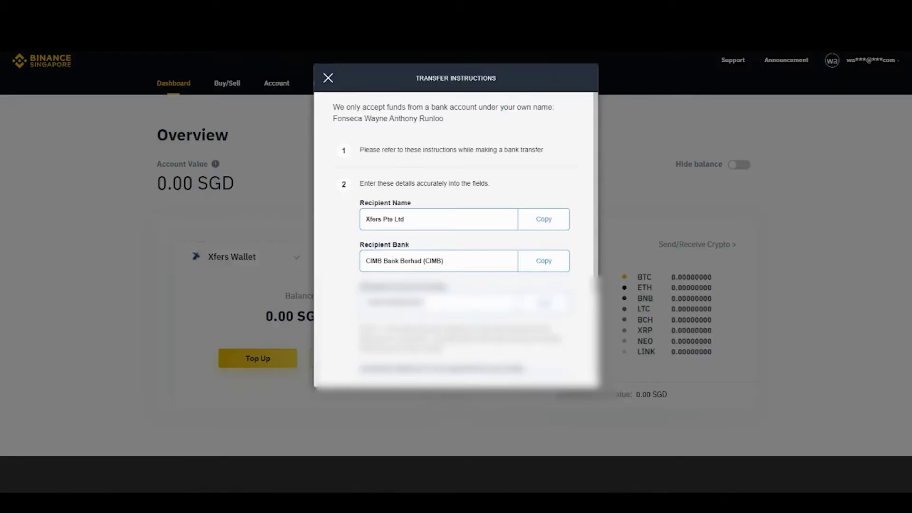
pyautogui.click(544, 303)
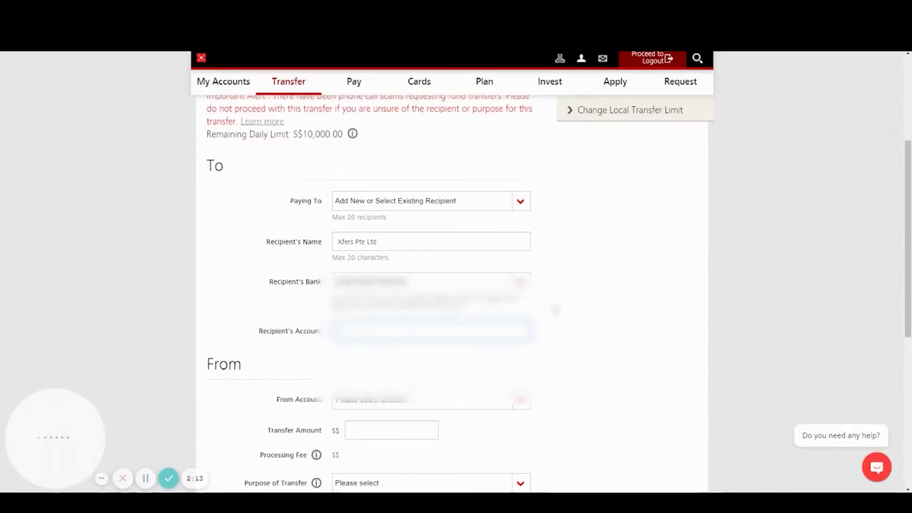
# - Select the bank account the DBS transfer is paid from
pyautogui.scroll(-1, 613, 292)
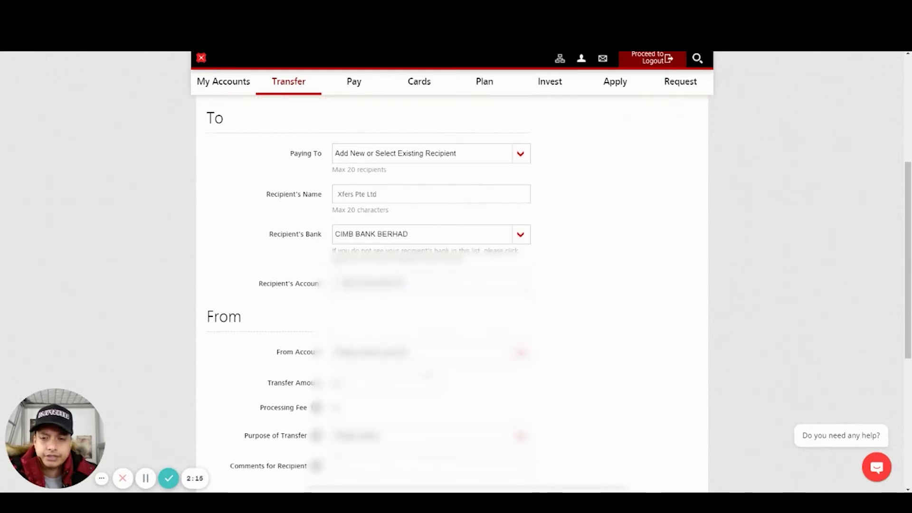
pyautogui.click(475, 352)
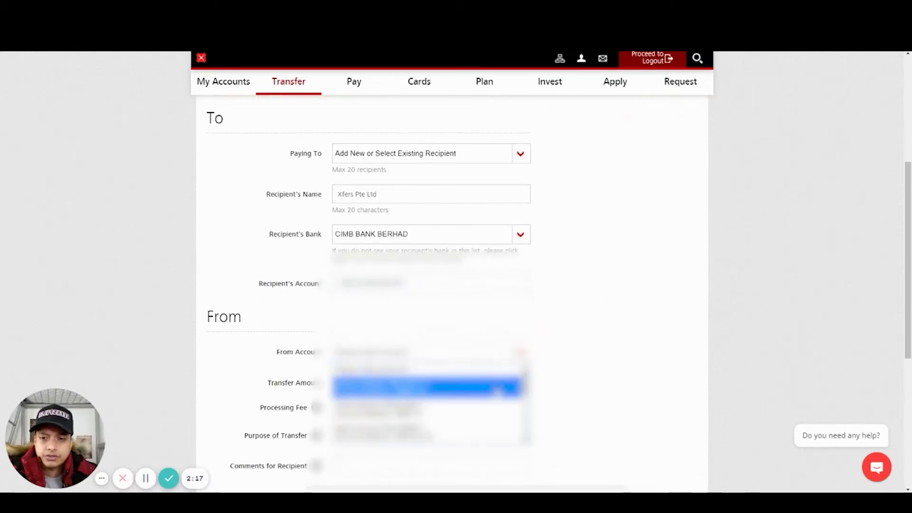
pyautogui.click(480, 388)
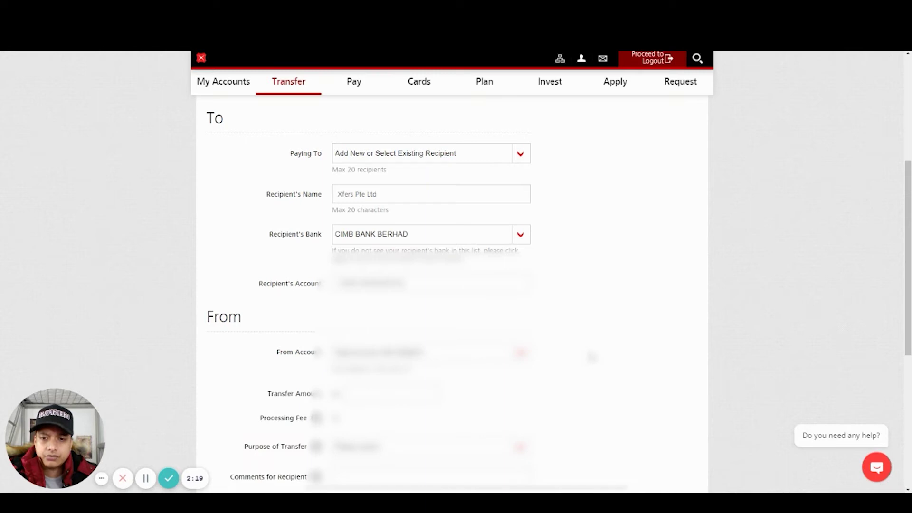
pyautogui.scroll(-2, 583, 357)
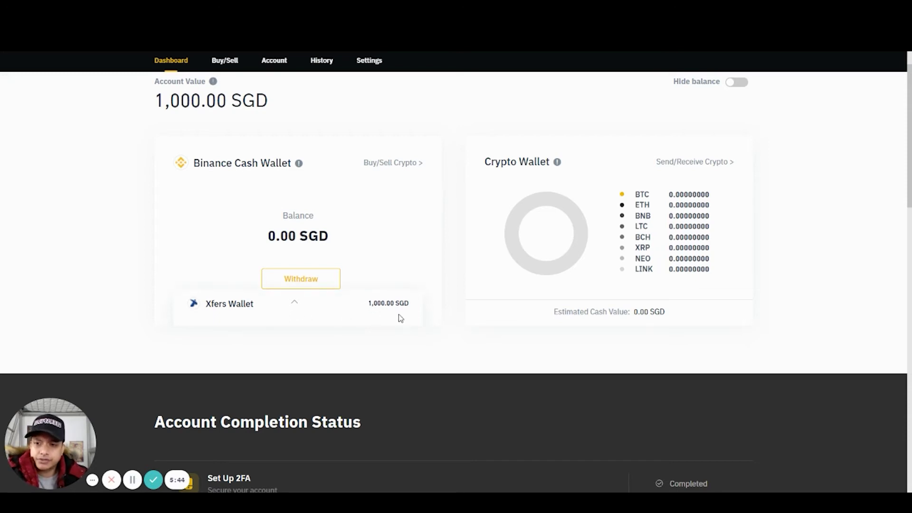
# - Open the Binance Singapore crypto purchase form, choose Binance Coin (BNB), and spend the maximum amount of 1000 SGD
pyautogui.click(293, 305)
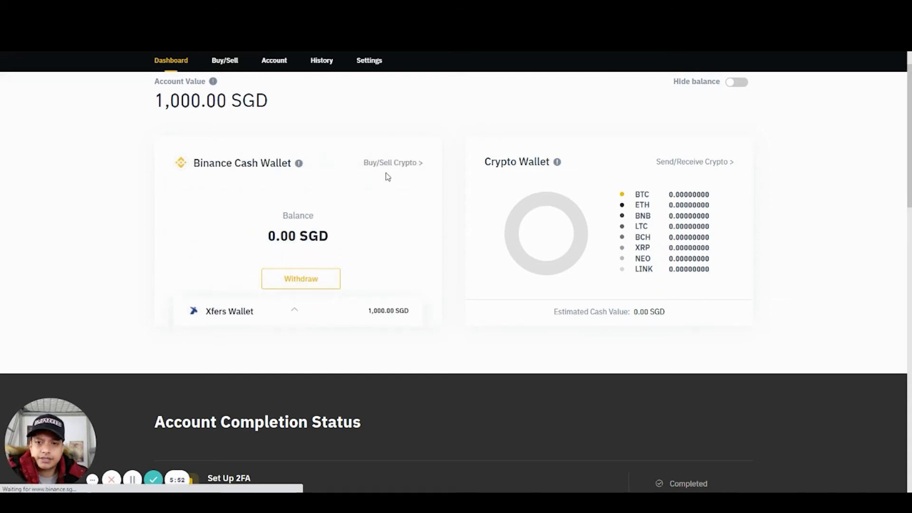
pyautogui.click(387, 175)
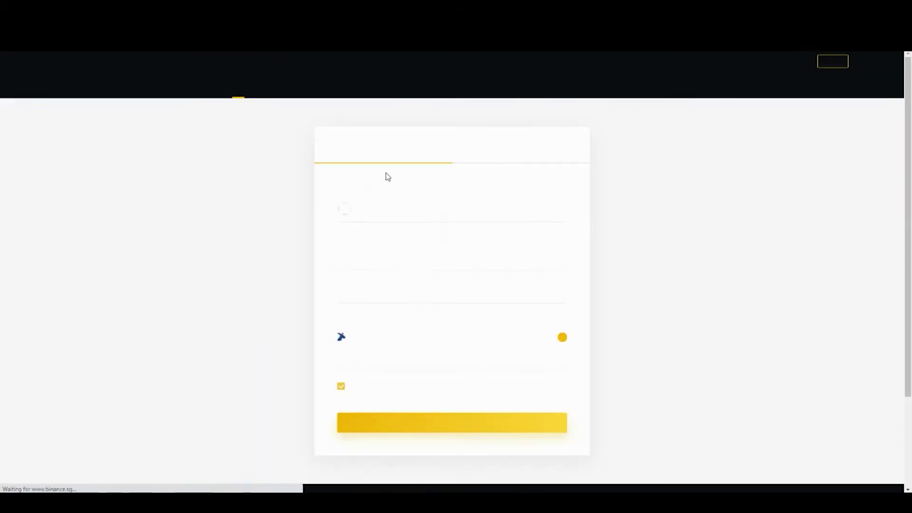
pyautogui.click(560, 212)
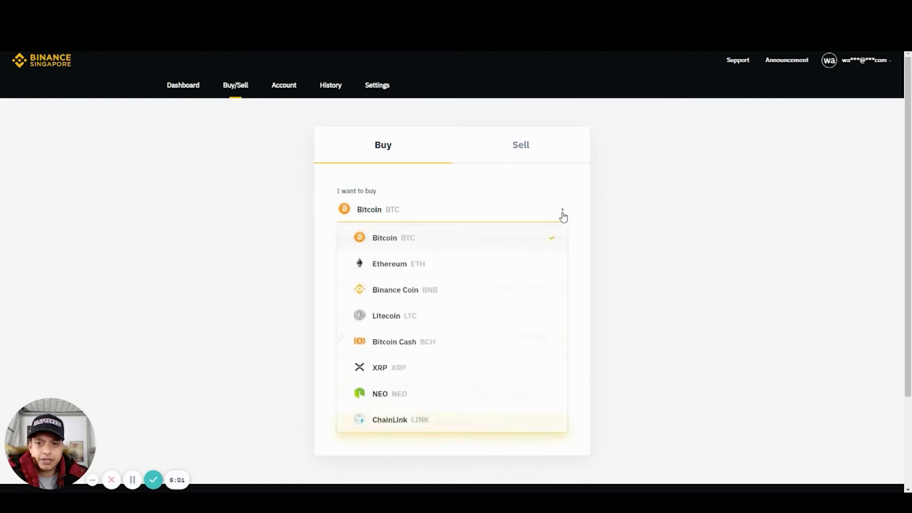
pyautogui.click(465, 300)
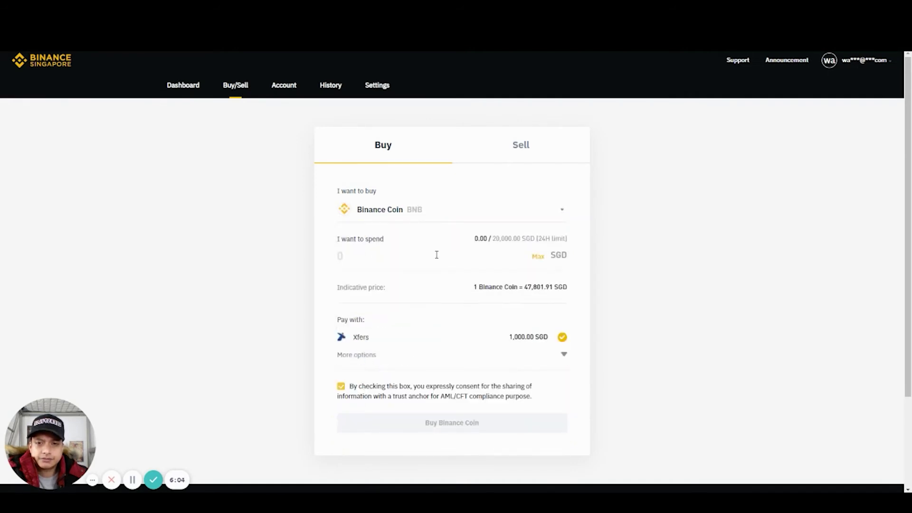
pyautogui.click(538, 257)
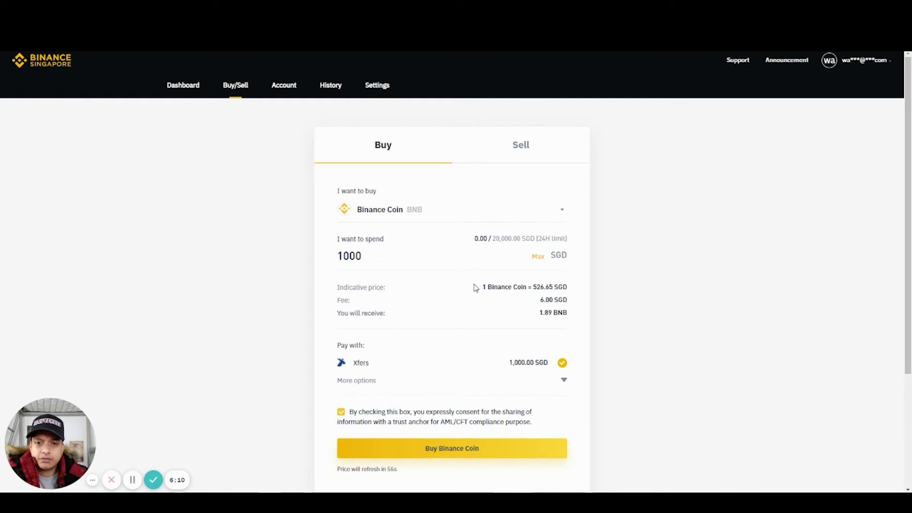
# - Review the indicative price, the fee and the BNB amount to receive for the purchase
pyautogui.moveTo(535, 287)
pyautogui.mouseDown()
pyautogui.moveTo(556, 287)
pyautogui.moveTo(526, 287)
pyautogui.mouseUp()
pyautogui.click(558, 287)
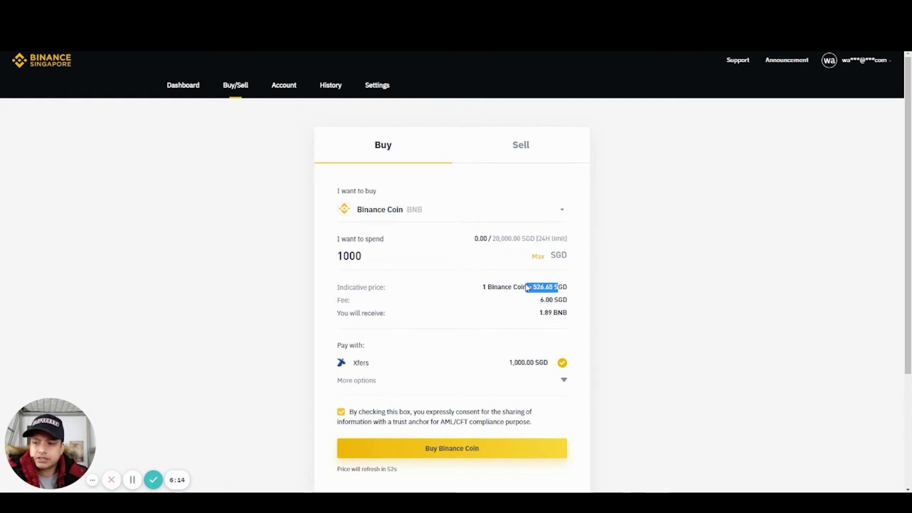
pyautogui.click(577, 295)
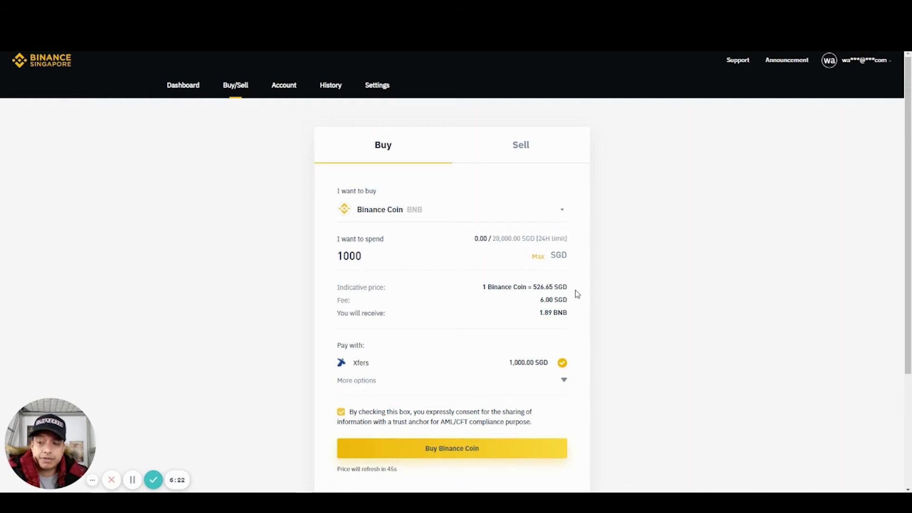
pyautogui.tripleClick(565, 301)
pyautogui.click(567, 316)
pyautogui.tripleClick(565, 314)
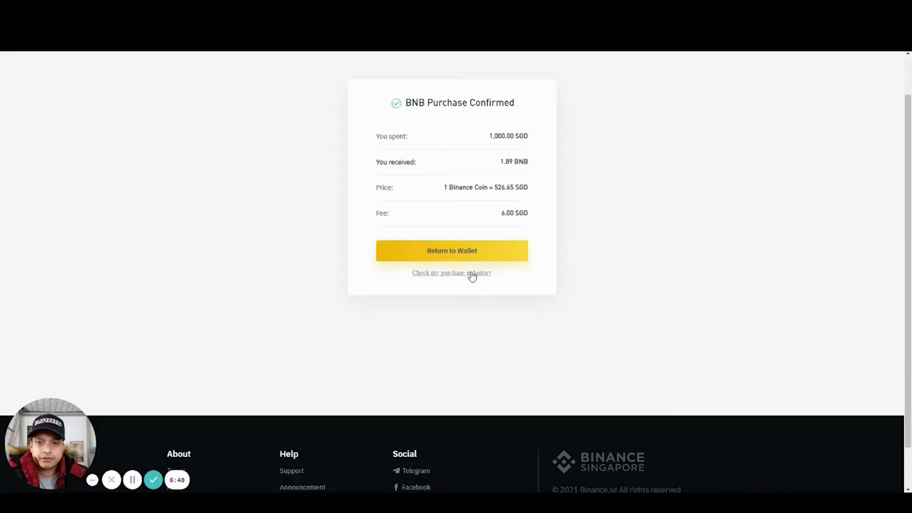
# - Return to the wallet from the purchase confirmation and open the send/receive page of the Crypto Wallet
pyautogui.click(466, 253)
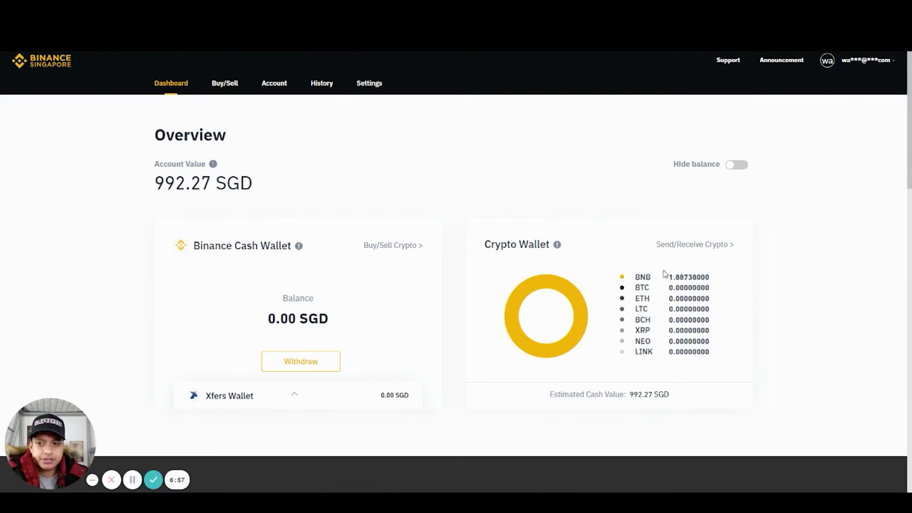
pyautogui.click(700, 251)
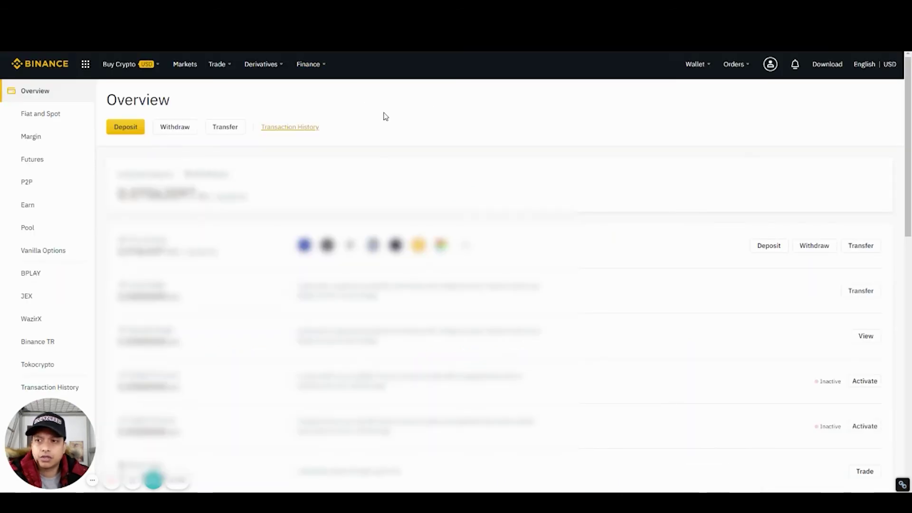
# - Switch to the Binance.com wallet, open a crypto deposit, and choose BNB as the coin
pyautogui.click(125, 129)
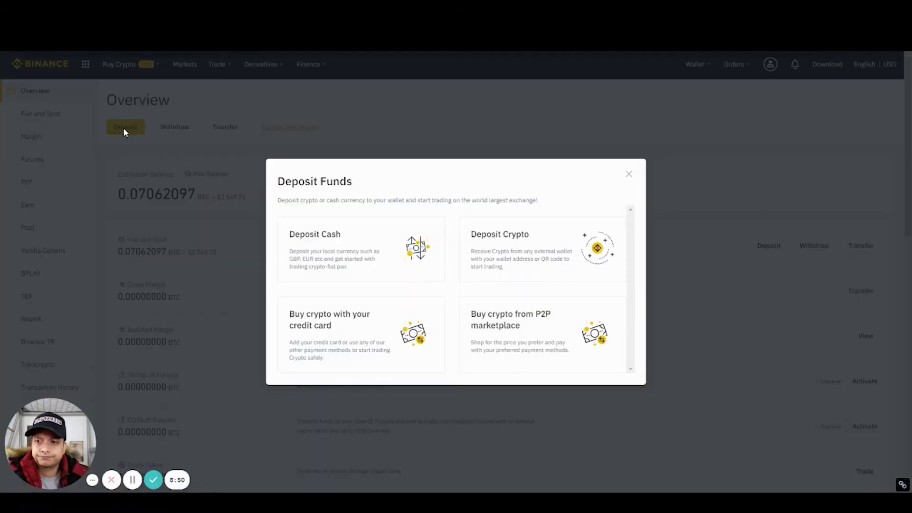
pyautogui.click(511, 250)
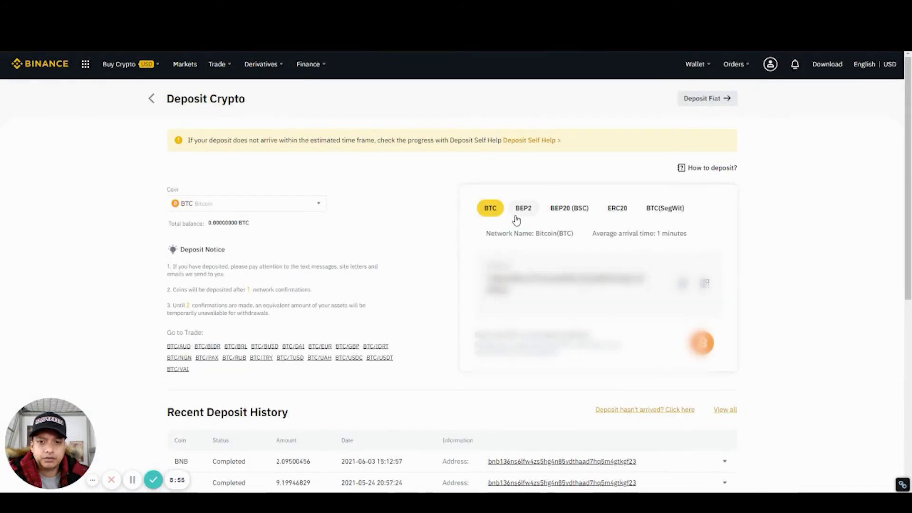
pyautogui.click(291, 207)
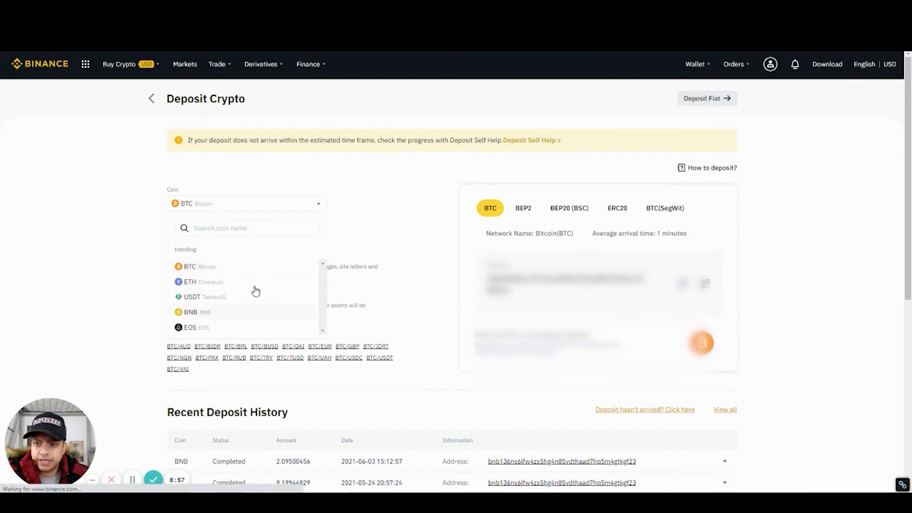
pyautogui.click(228, 312)
pyautogui.click(425, 319)
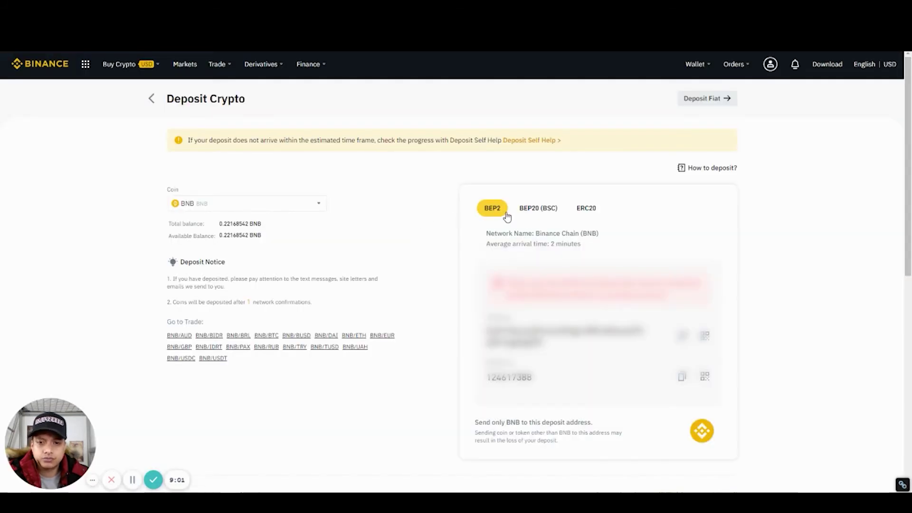
# - Copy the BEP2 deposit address for BNB and paste it as the recipient in the Binance Singapore withdrawal form
pyautogui.click(683, 336)
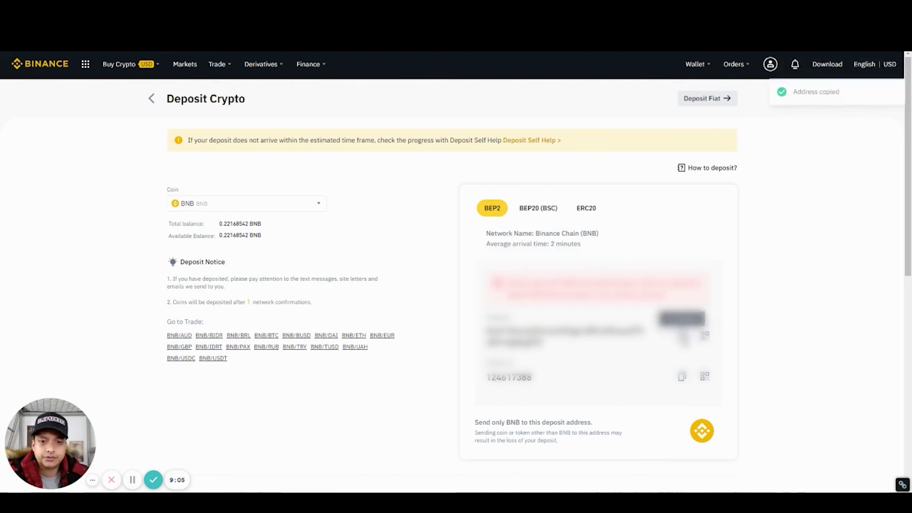
pyautogui.hotkey('ctrl', 'Tab')
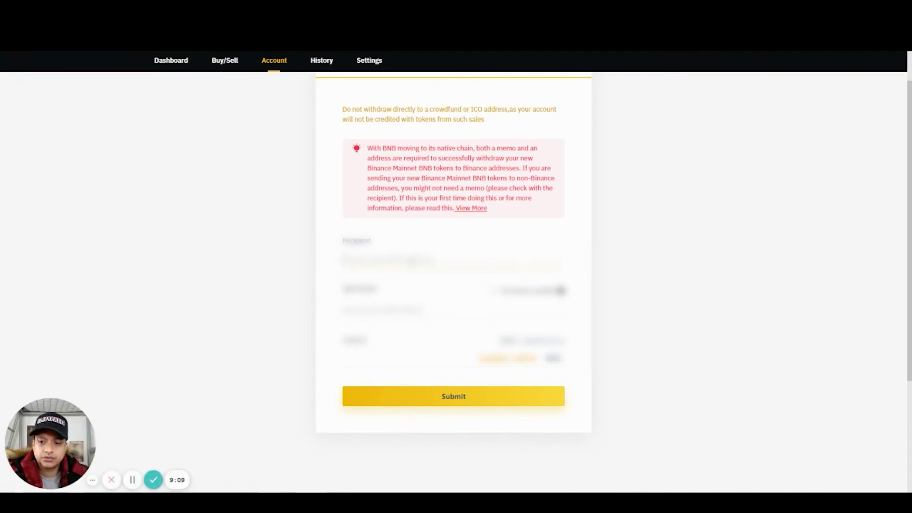
pyautogui.hotkey('ctrl', 'v')
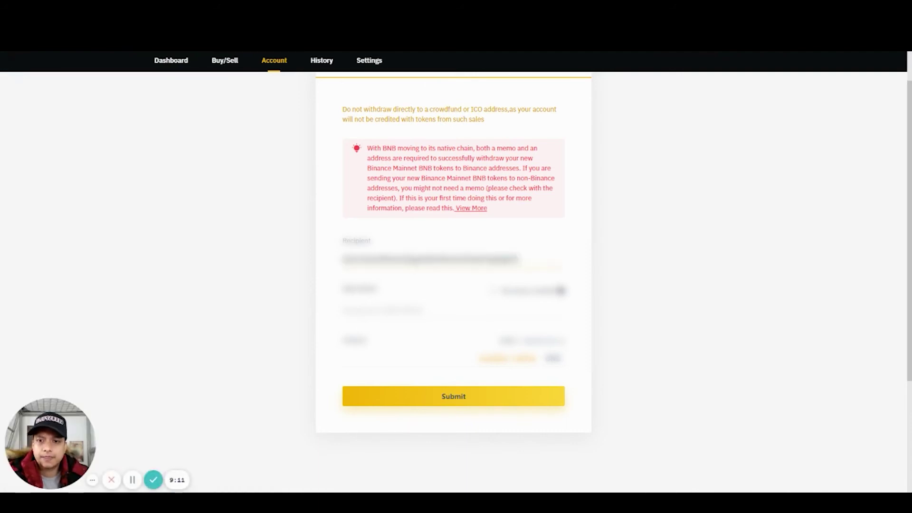
# - Copy the BNB deposit memo from the Binance.com deposit page and paste it as the memo in the Binance Singapore withdrawal form
pyautogui.hotkey('ctrl', 'shift', 'Tab')
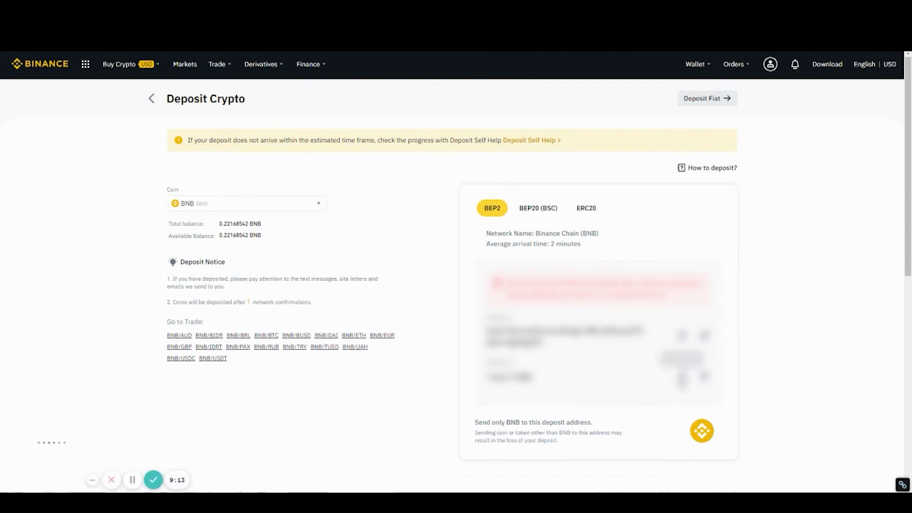
pyautogui.click(682, 377)
pyautogui.hotkey('ctrl', 'Tab')
pyautogui.click(394, 311)
pyautogui.hotkey('ctrl', 'v')
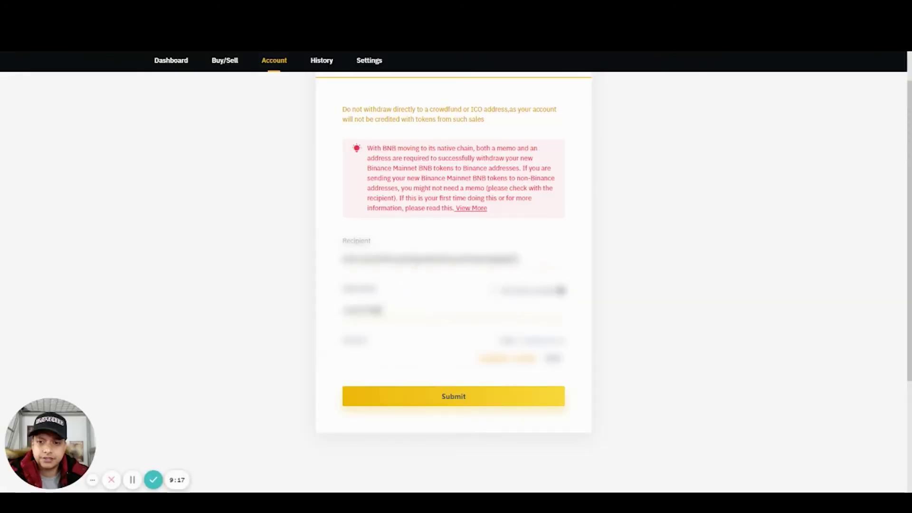
# - Fill in the full available BNB amount, submit and confirm the withdrawal, and request the SMS authentication code
pyautogui.click(526, 363)
pyautogui.click(463, 397)
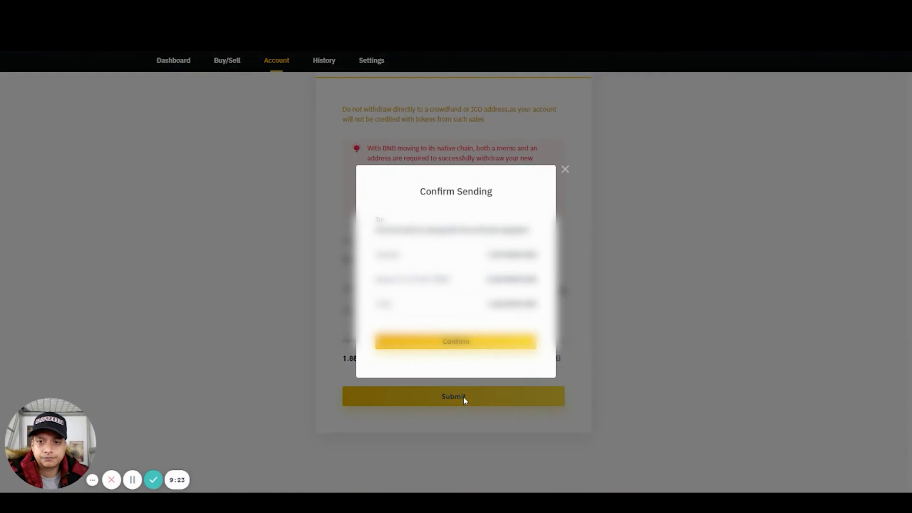
pyautogui.click(467, 347)
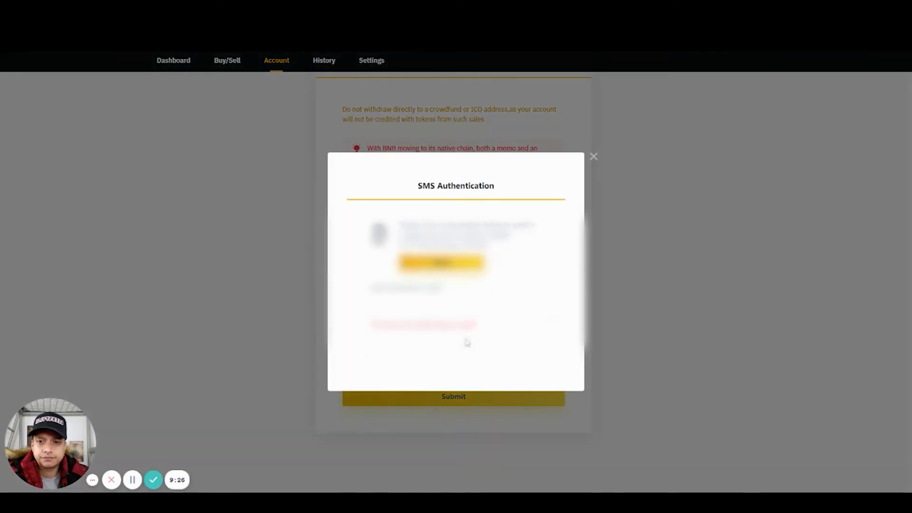
pyautogui.click(442, 264)
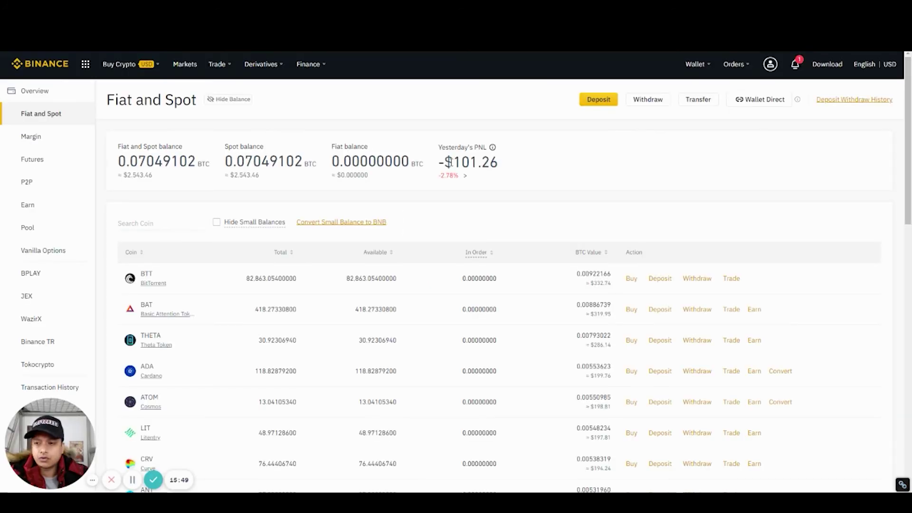
# - Open the latest deposit notification in Binance.com and check the BNB amount deposited
pyautogui.moveTo(789, 67)
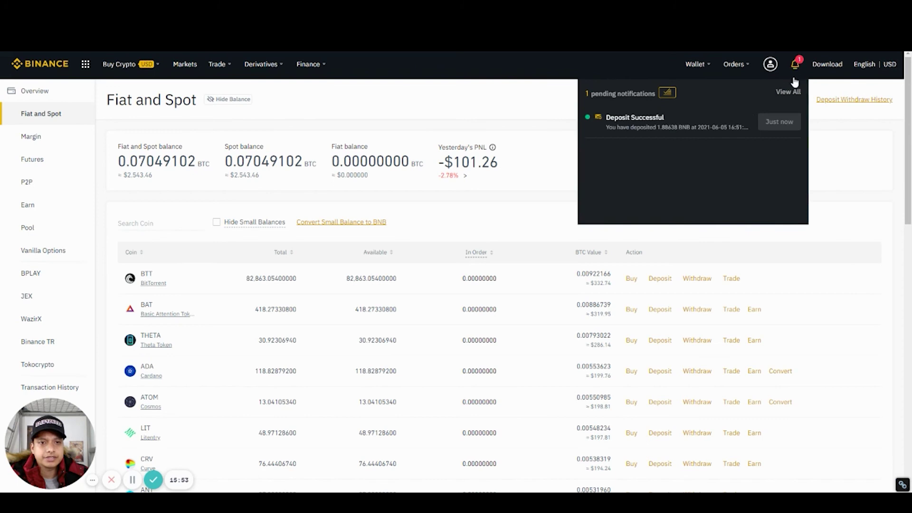
pyautogui.click(671, 131)
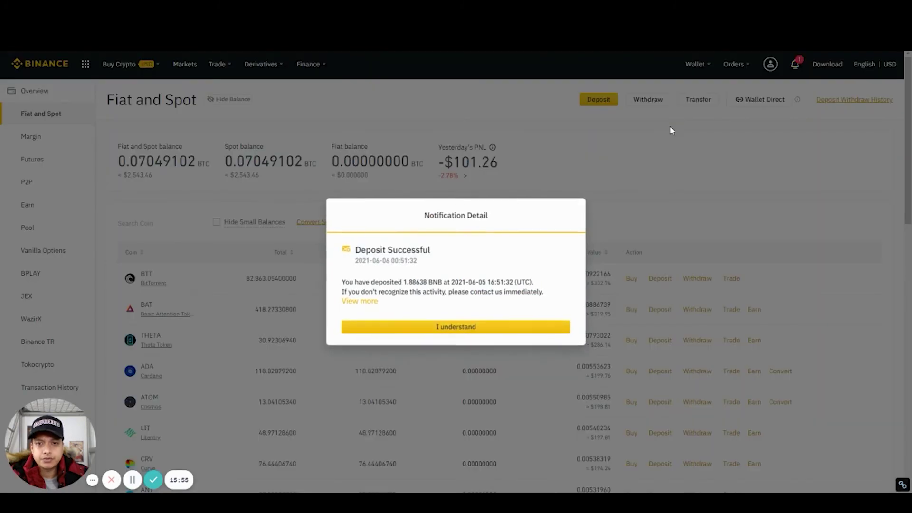
pyautogui.moveTo(404, 282); pyautogui.dragTo(453, 279)
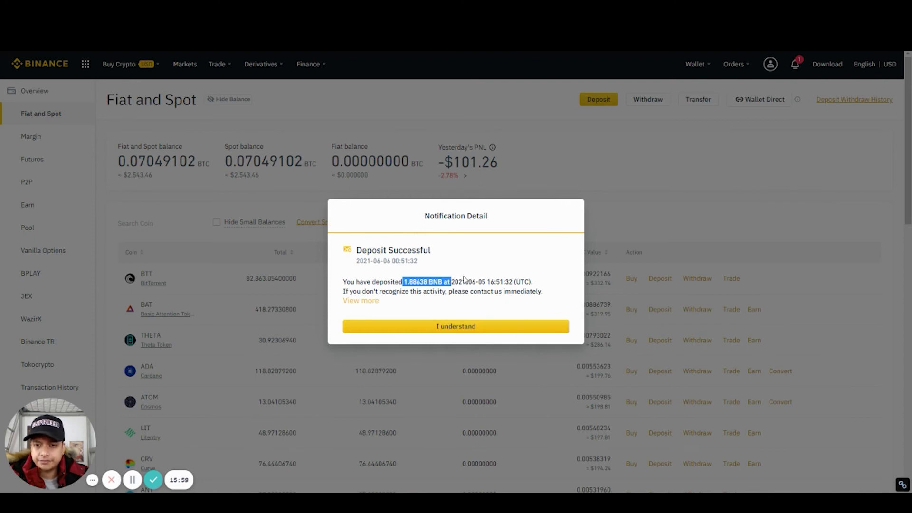